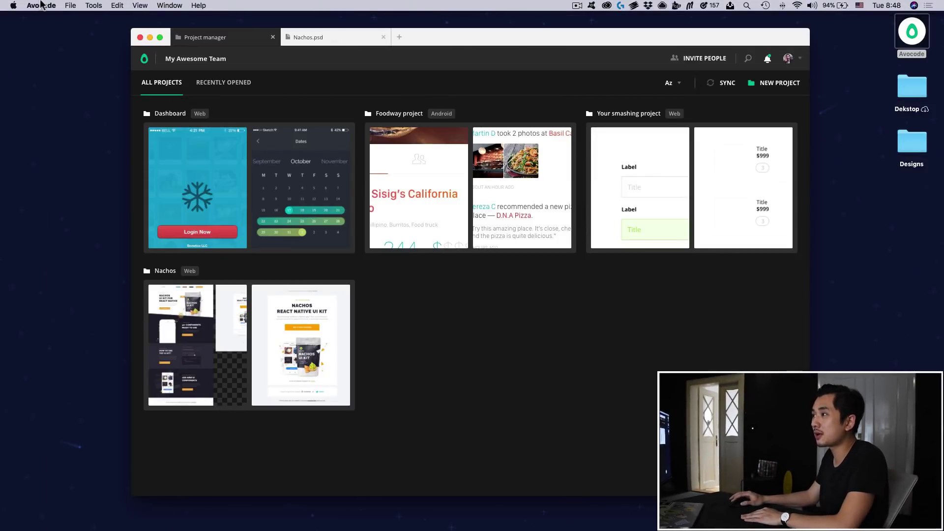
- Glance at the Avocode app menu, then open the Nachos project from All Projects
{"action": "left_click", "coordinate": [42, 5]}
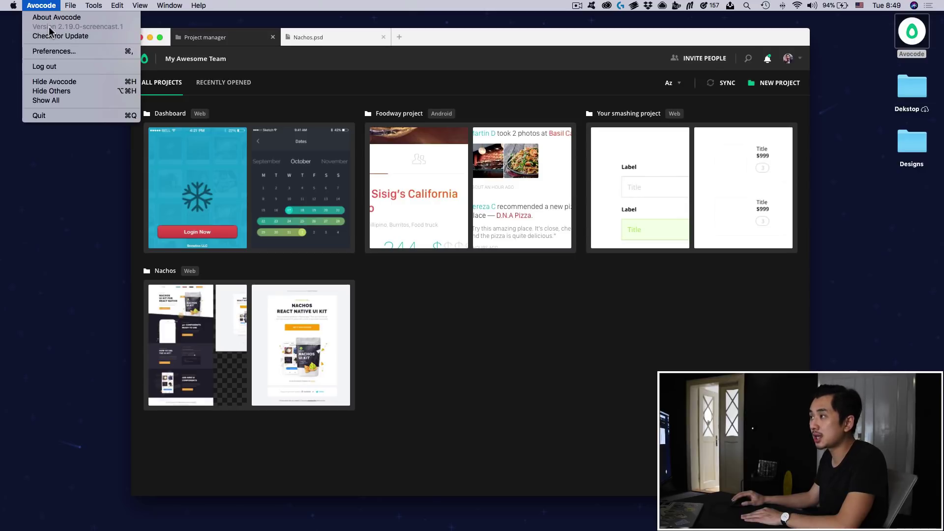
{"action": "left_click", "coordinate": [522, 318]}
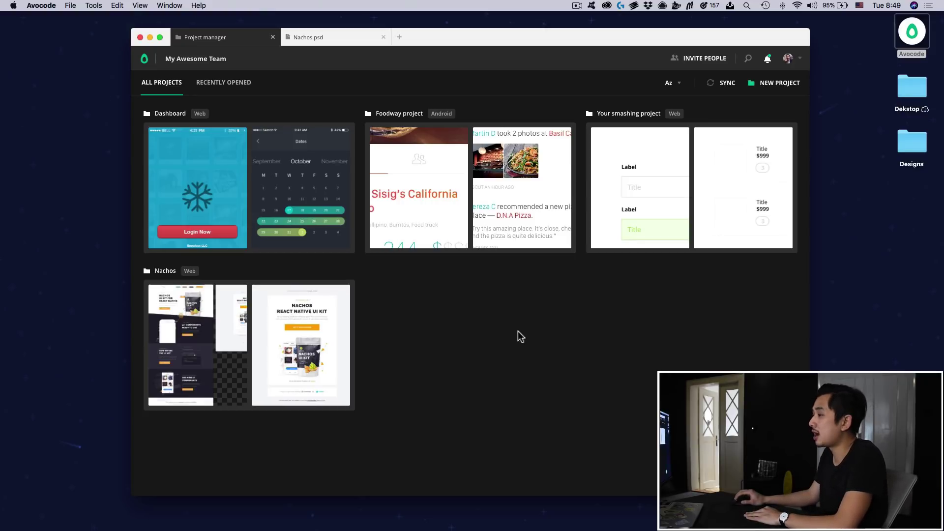
{"action": "left_click", "coordinate": [290, 342]}
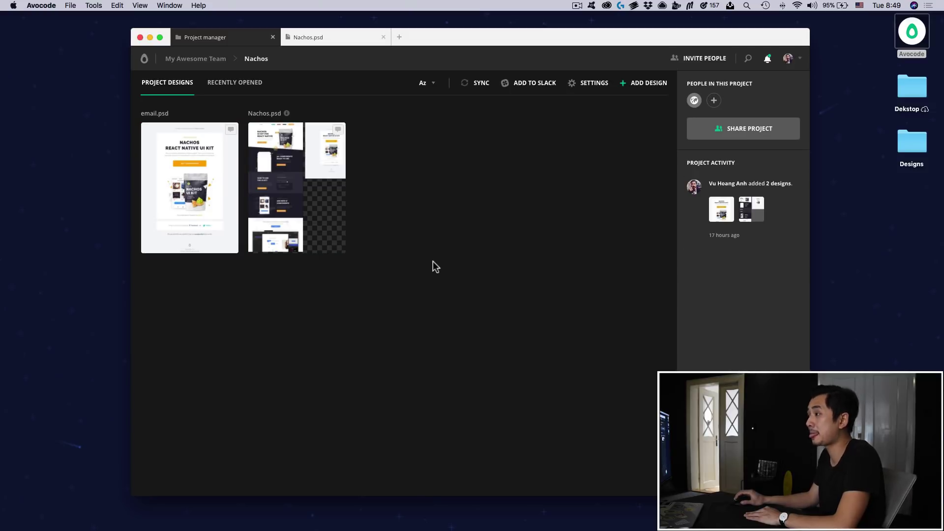
- Select Nachos.psd and cancel the Move to dialog without moving it
{"action": "left_click", "coordinate": [324, 197]}
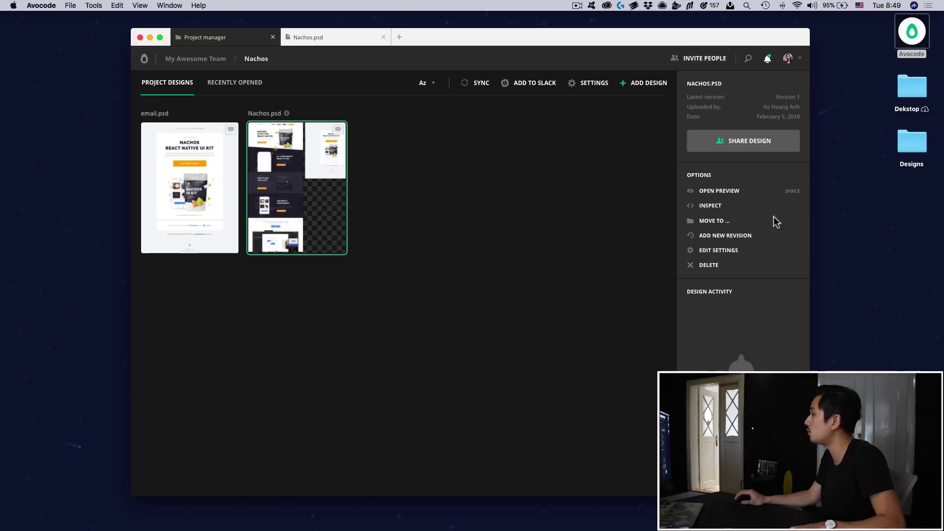
{"action": "left_click", "coordinate": [723, 220]}
{"action": "left_click", "coordinate": [595, 152]}
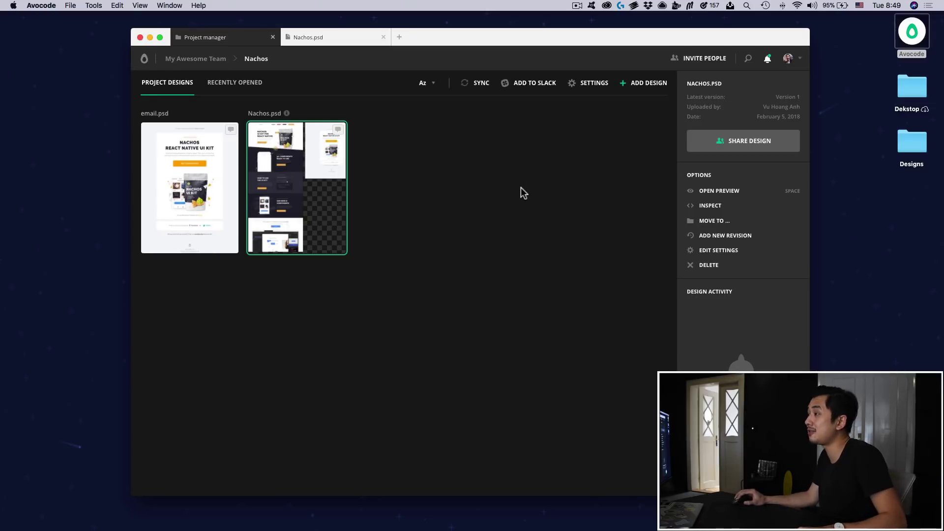
- Select both designs, clear the selection, and return to My Awesome Team's projects
{"action": "left_click_drag", "start_coordinate": [380, 313], "coordinate": [135, 100]}
{"action": "left_click", "coordinate": [276, 355]}
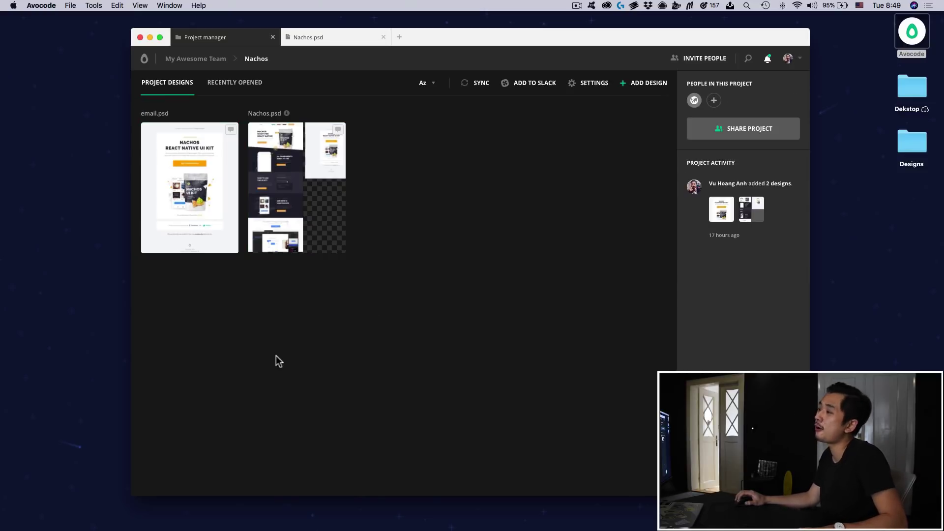
{"action": "left_click", "coordinate": [282, 202]}
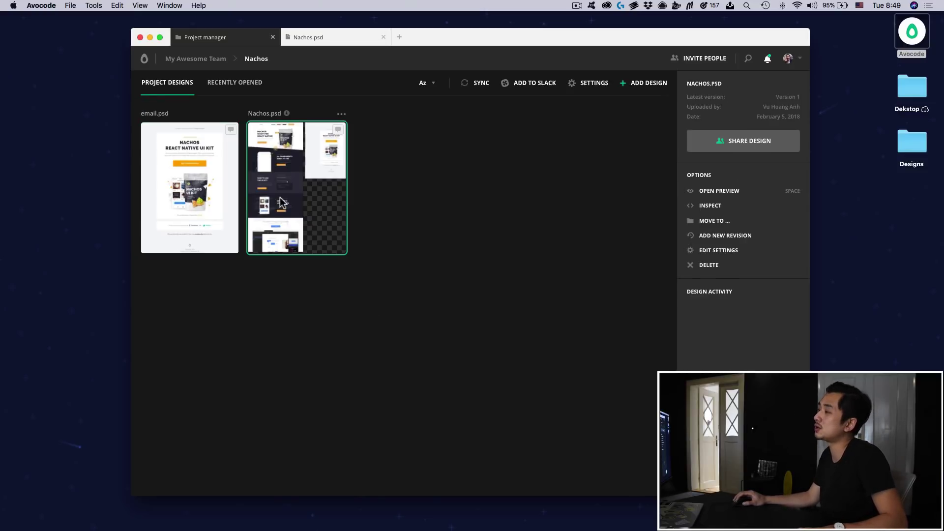
{"action": "left_click", "coordinate": [218, 209], "text": "shift"}
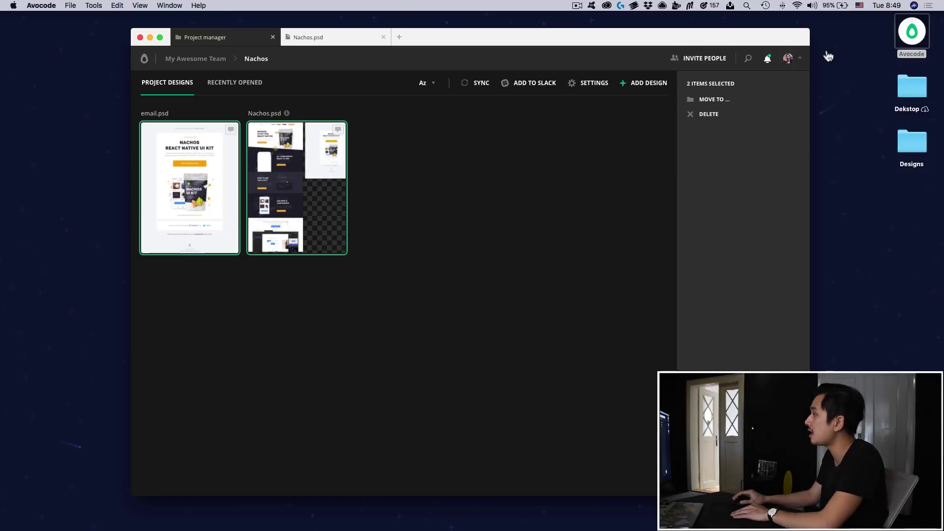
{"action": "left_click", "coordinate": [490, 218]}
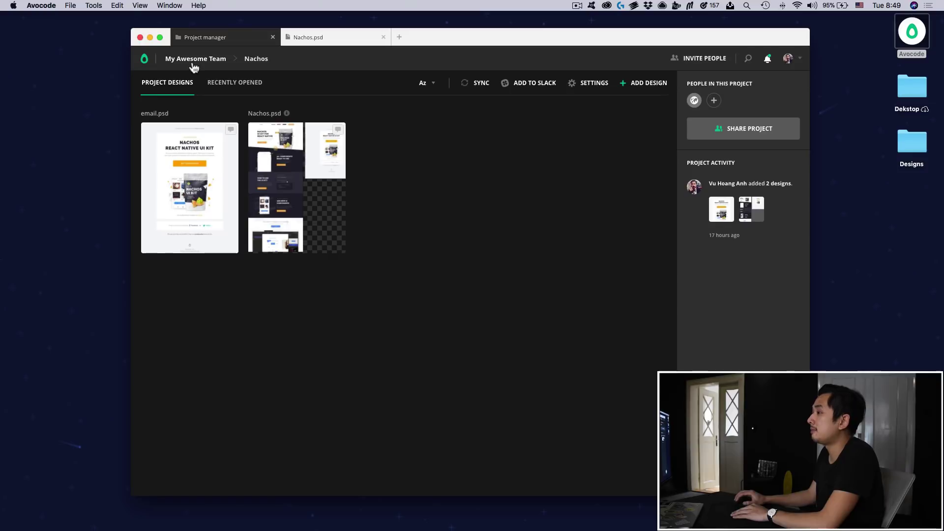
{"action": "left_click", "coordinate": [194, 64]}
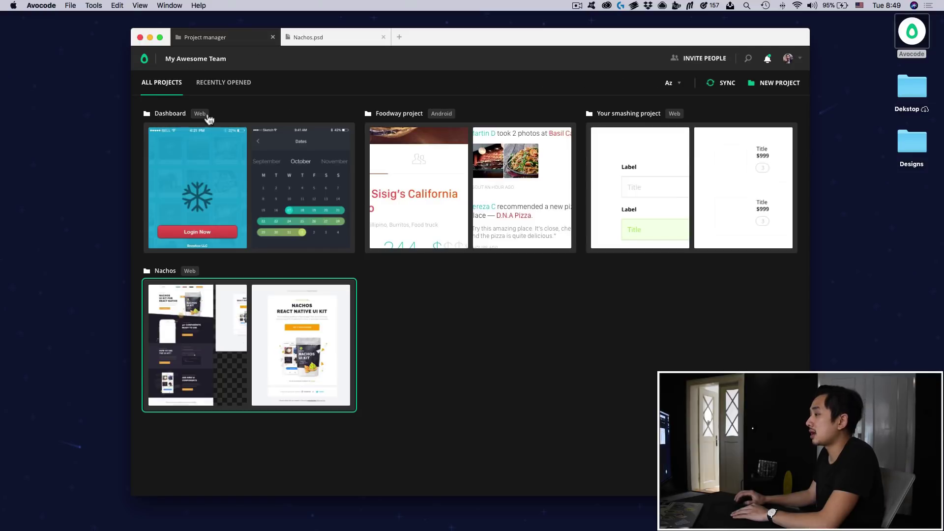
- Open Foodway, copy its share link, and scroll through the Project activity feed
{"action": "left_click", "coordinate": [429, 202]}
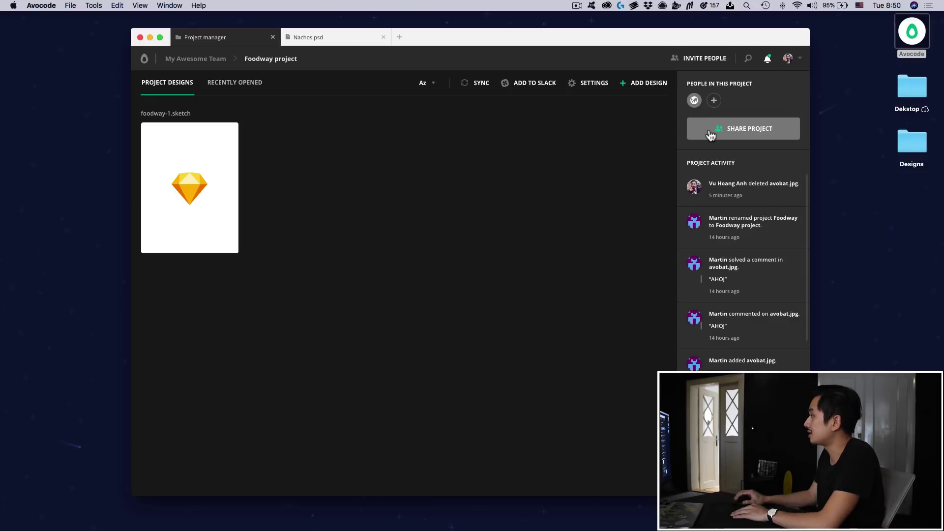
{"action": "mouse_move", "coordinate": [698, 102]}
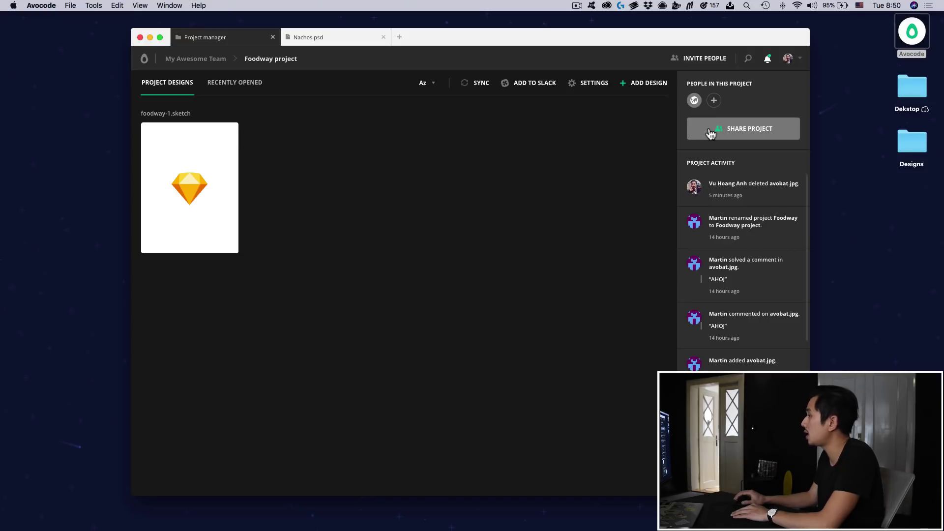
{"action": "left_click", "coordinate": [708, 134]}
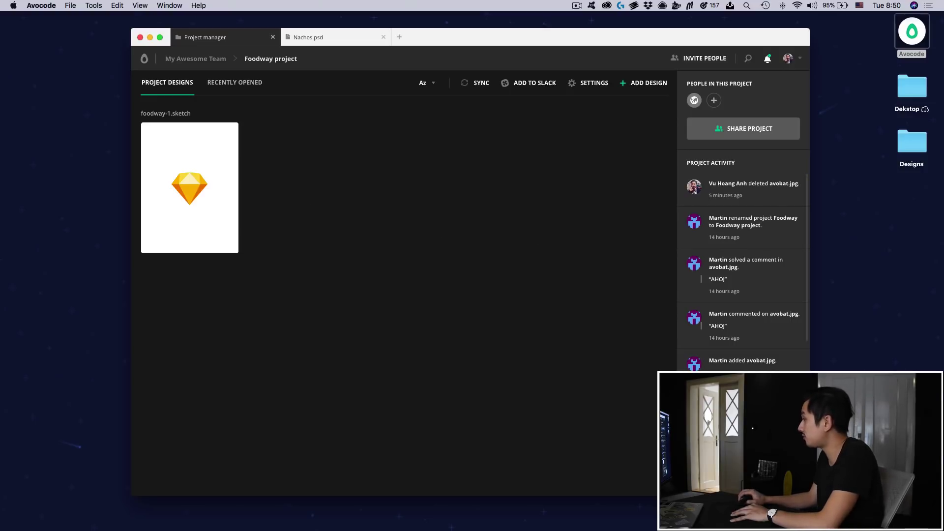
{"action": "scroll", "coordinate": [774, 216], "scroll_direction": "down", "scroll_amount": 3}
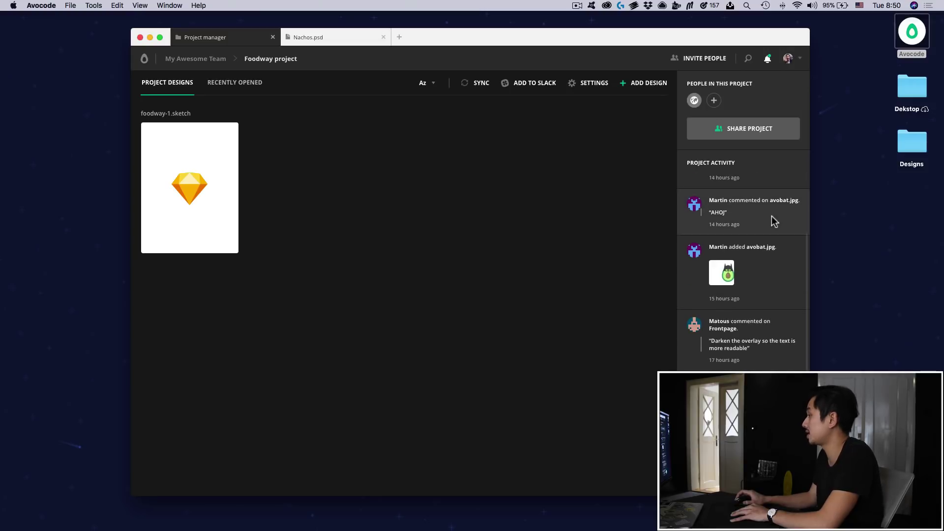
{"action": "scroll", "coordinate": [772, 217], "scroll_direction": "up", "scroll_amount": 3}
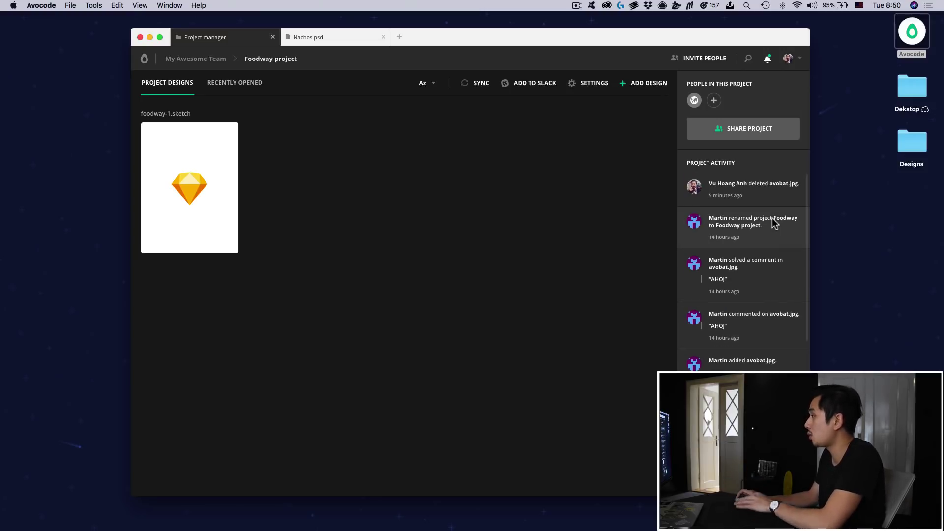
{"action": "scroll", "coordinate": [765, 217], "scroll_direction": "down", "scroll_amount": 8}
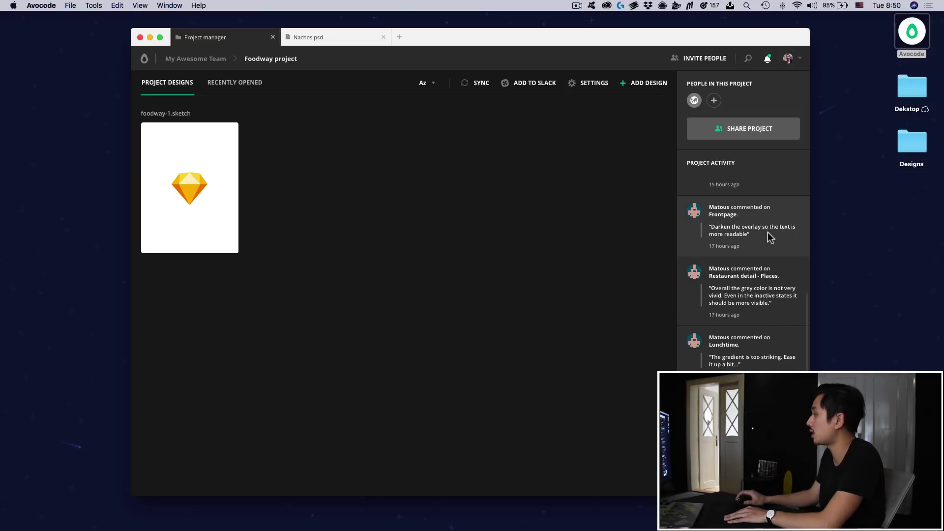
{"action": "scroll", "coordinate": [758, 213], "scroll_direction": "down", "scroll_amount": 3}
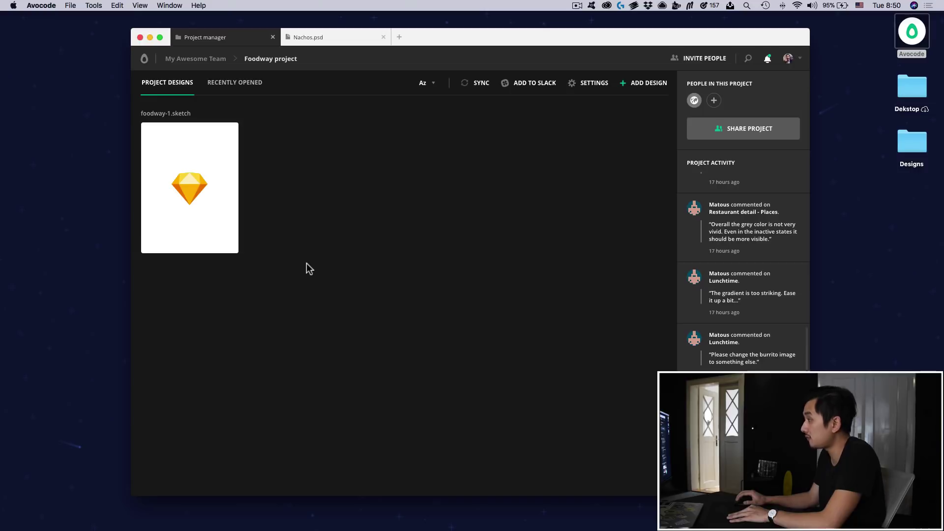
{"action": "left_click", "coordinate": [190, 208]}
{"action": "left_click", "coordinate": [209, 211]}
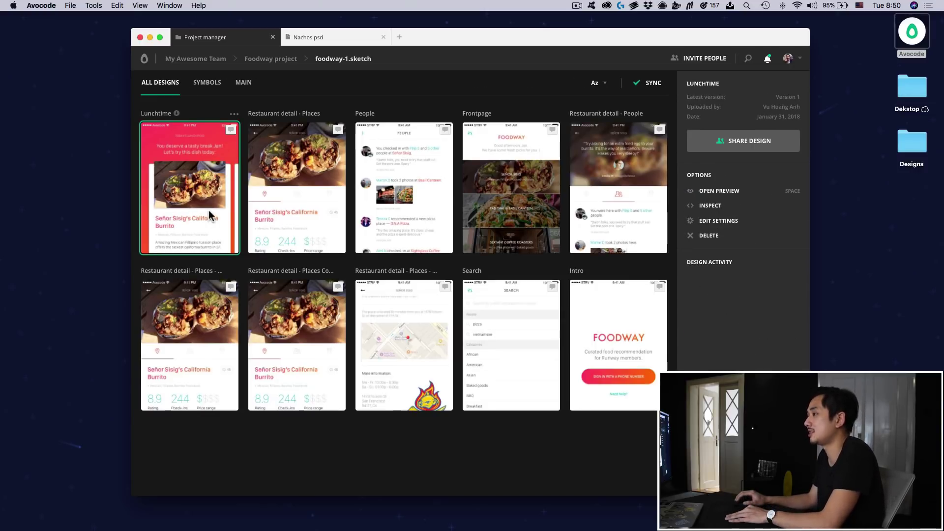
{"action": "left_click", "coordinate": [272, 195]}
{"action": "left_click", "coordinate": [370, 204]}
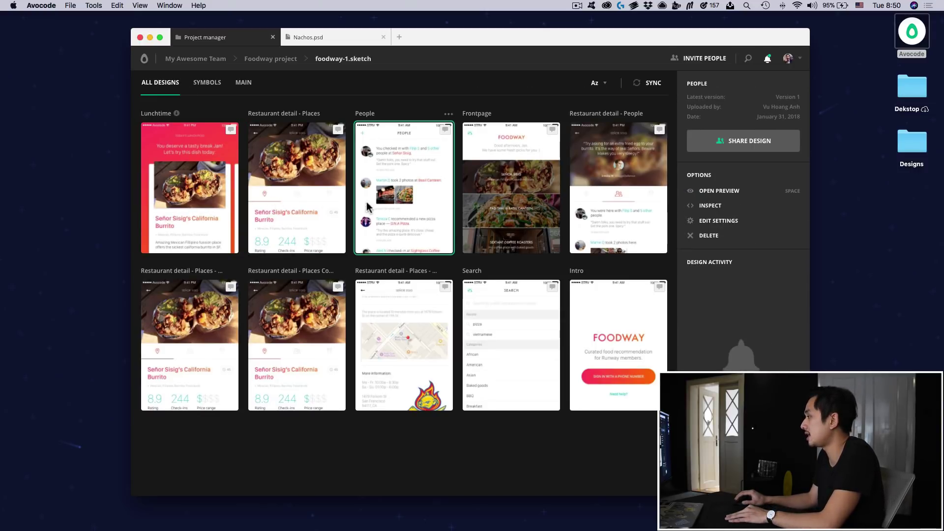
{"action": "left_click", "coordinate": [306, 202]}
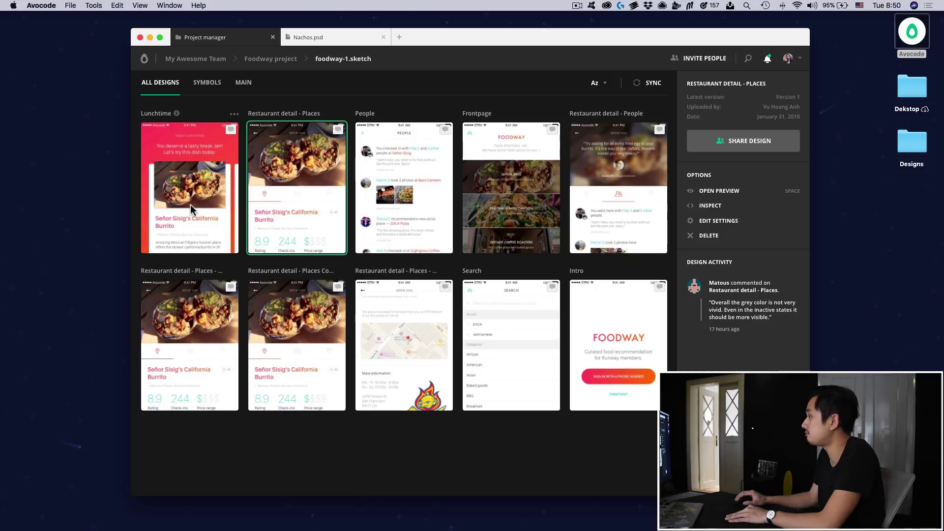
{"action": "left_click", "coordinate": [190, 204]}
{"action": "left_click", "coordinate": [211, 312]}
{"action": "left_click", "coordinate": [211, 232]}
{"action": "left_click", "coordinate": [291, 320]}
{"action": "left_click", "coordinate": [273, 207]}
{"action": "left_click", "coordinate": [203, 204]}
{"action": "left_click", "coordinate": [284, 197]}
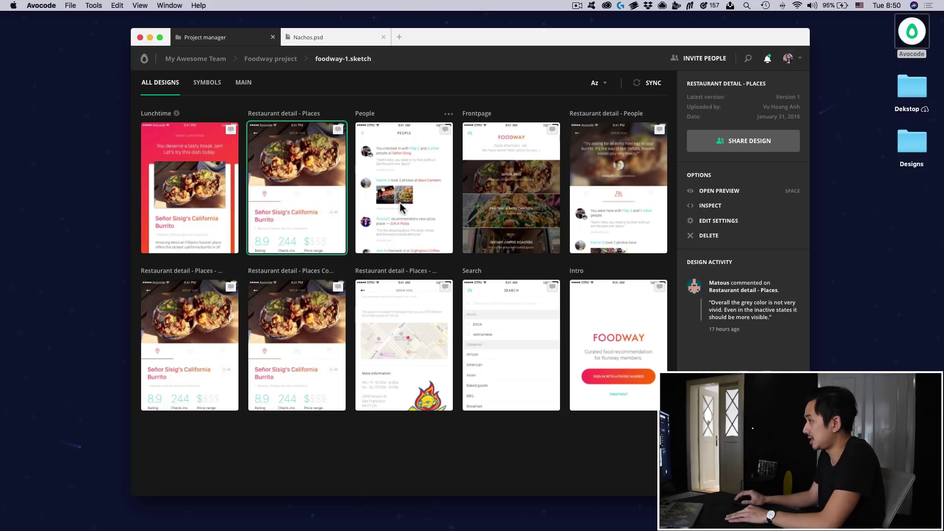
{"action": "left_click", "coordinate": [401, 207]}
{"action": "left_click", "coordinate": [411, 365]}
{"action": "left_click", "coordinate": [312, 352]}
{"action": "left_click", "coordinate": [183, 342]}
{"action": "left_click", "coordinate": [182, 232]}
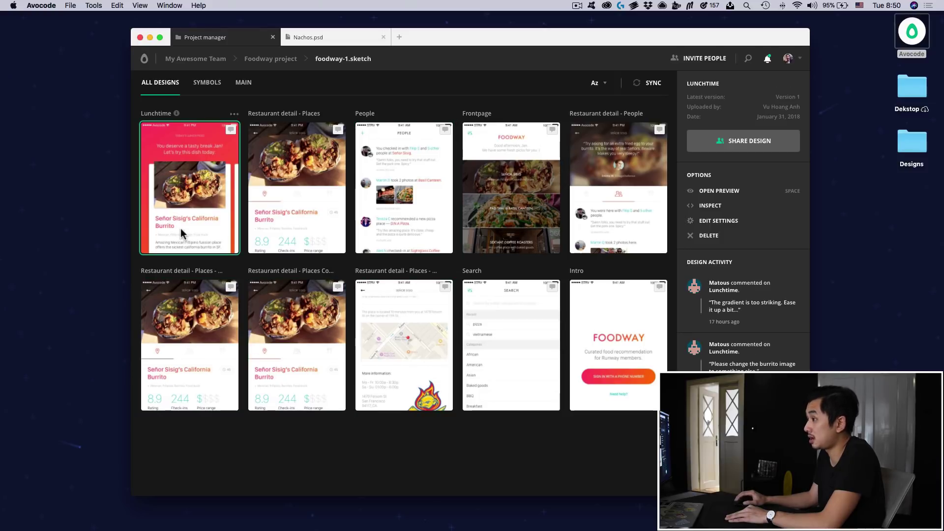
{"action": "left_click", "coordinate": [210, 262]}
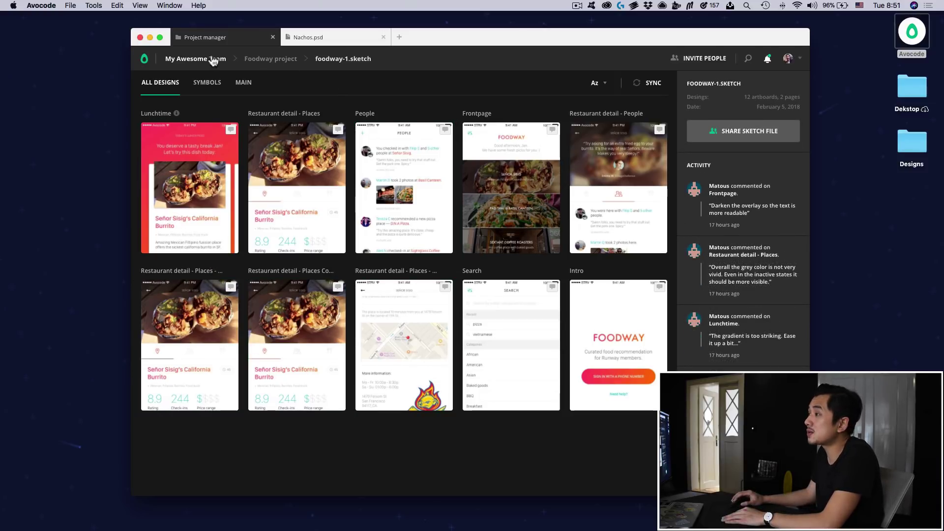
{"action": "left_click", "coordinate": [213, 59]}
- Open Your smashing project, then Guacamole.xd and its Buttons artboard
{"action": "left_click", "coordinate": [696, 161]}
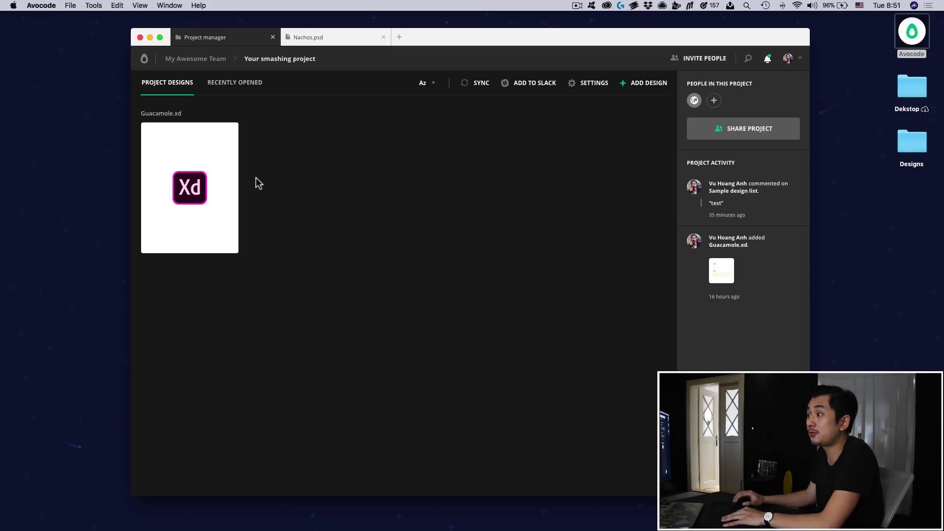
{"action": "double_click", "coordinate": [183, 199]}
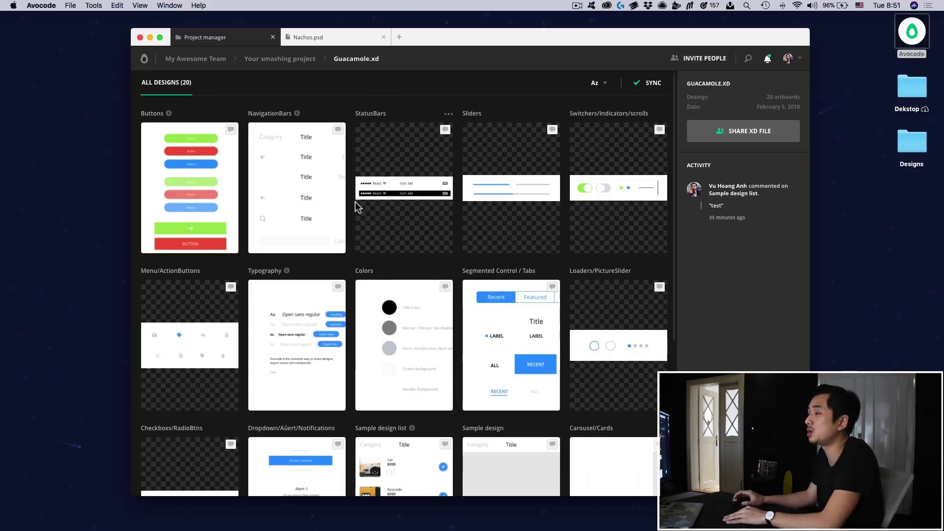
{"action": "double_click", "coordinate": [220, 164]}
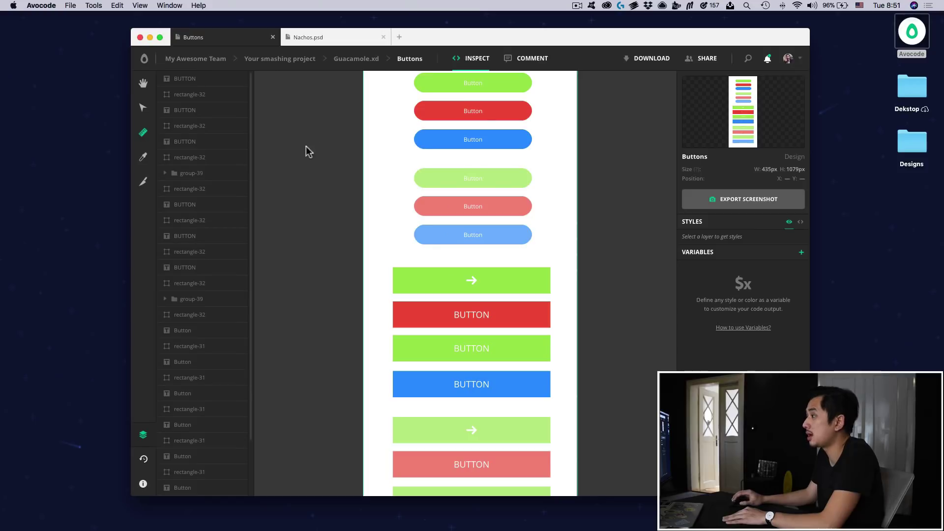
- Select the top green pill button, rectangle-31, and set its export to 2x PNG
{"action": "left_click", "coordinate": [497, 85]}
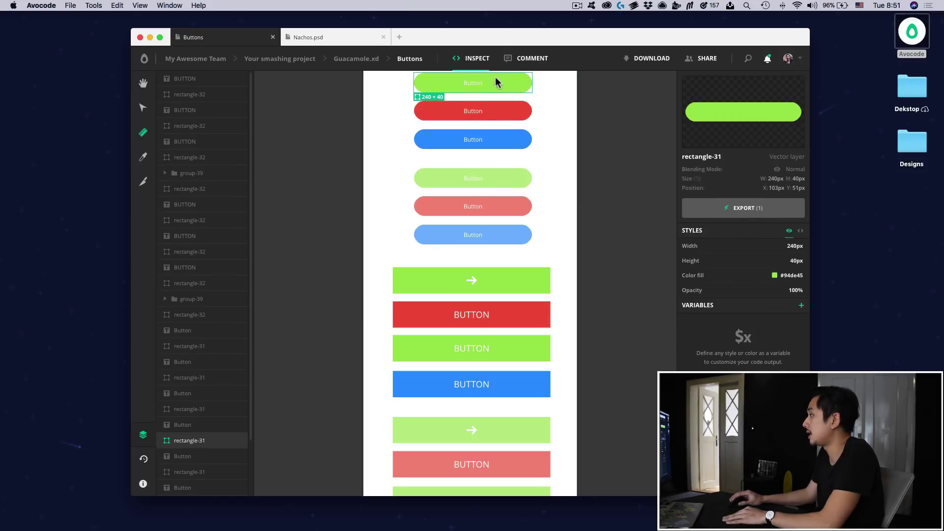
{"action": "left_click", "coordinate": [752, 214]}
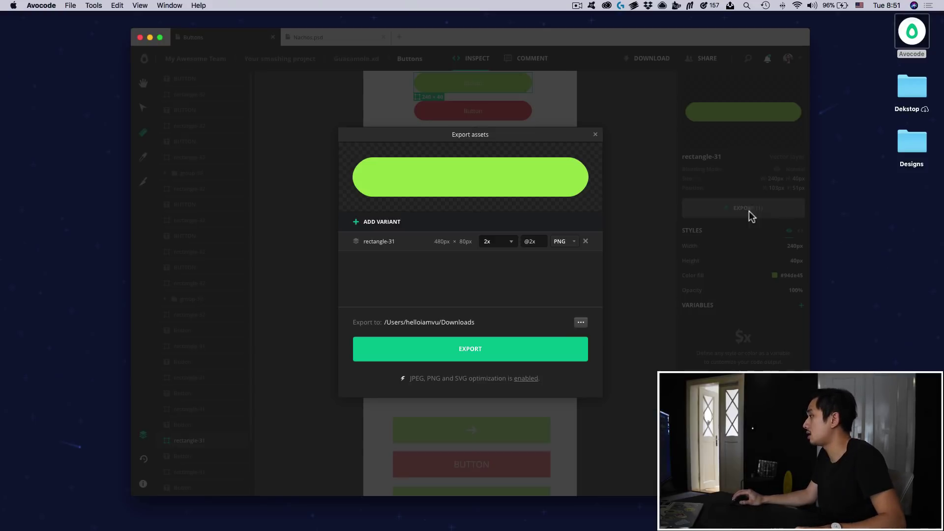
{"action": "left_click", "coordinate": [537, 241]}
{"action": "left_click", "coordinate": [560, 241]}
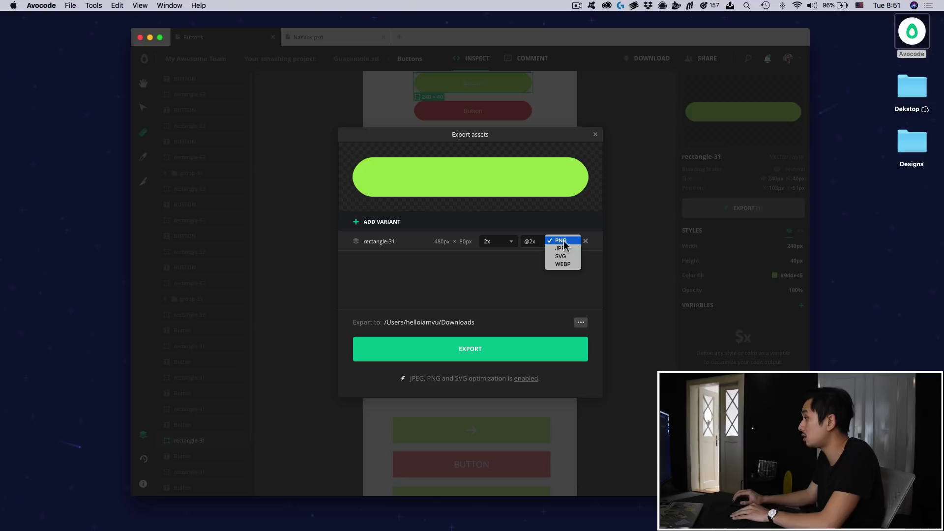
{"action": "left_click", "coordinate": [510, 242]}
{"action": "left_click", "coordinate": [560, 241]}
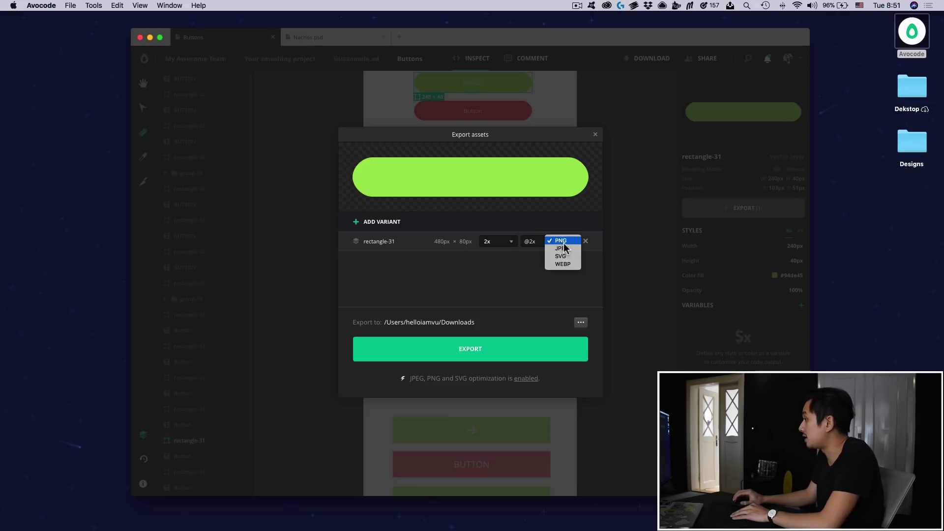
{"action": "left_click", "coordinate": [488, 277]}
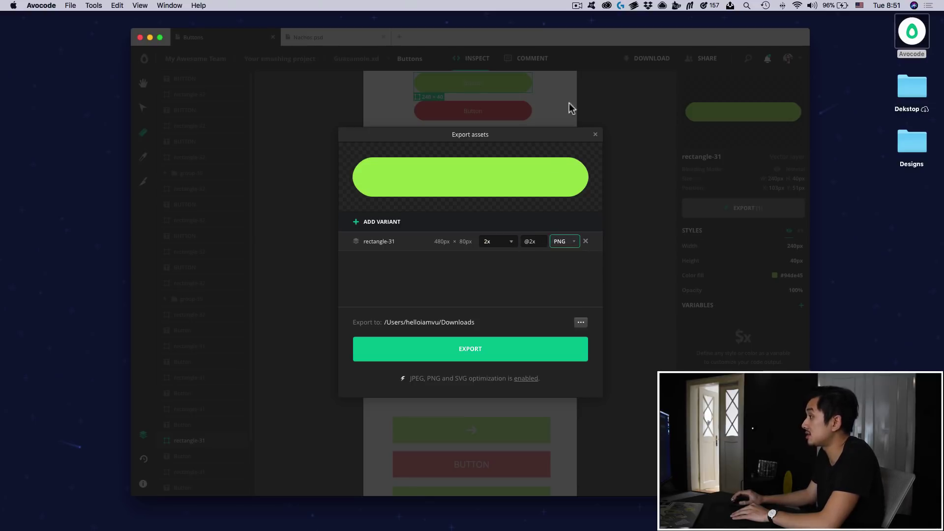
- Close the export settings, inspect the Button text layer, then deselect to view the whole design
{"action": "left_click", "coordinate": [597, 136]}
{"action": "left_click", "coordinate": [219, 427]}
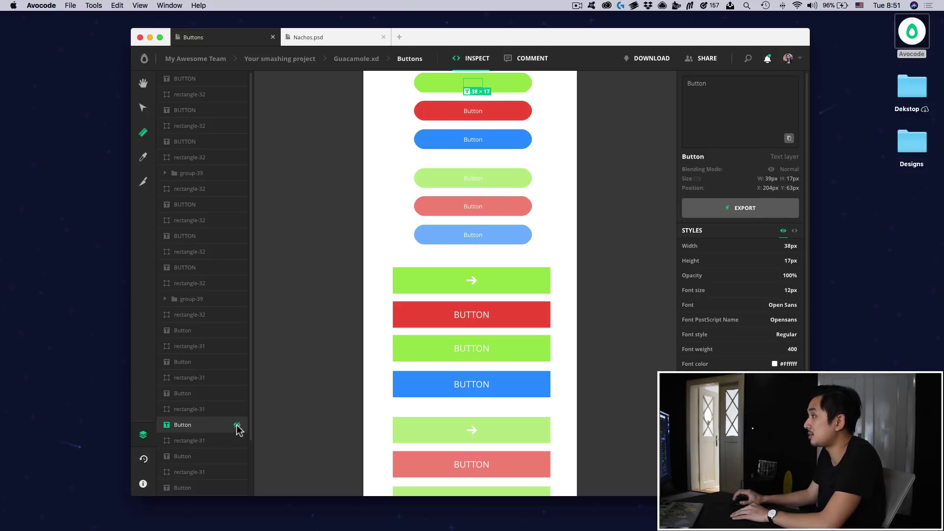
{"action": "left_click", "coordinate": [293, 337]}
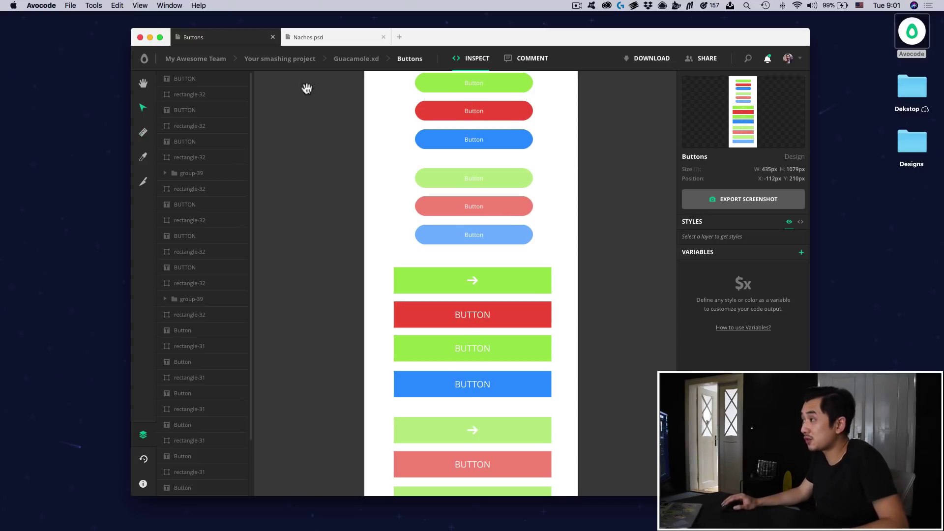
- Switch to the Nachos.psd tab and pan across its artboards
{"action": "left_click", "coordinate": [309, 36]}
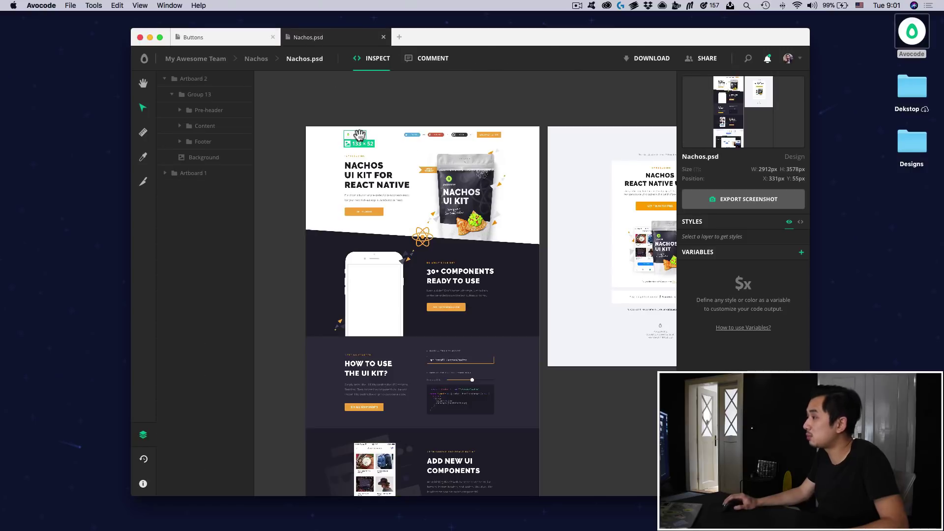
{"action": "scroll", "coordinate": [564, 289], "scroll_direction": "down", "scroll_amount": 5}
{"action": "scroll", "coordinate": [449, 231], "scroll_direction": "up", "scroll_amount": 5}
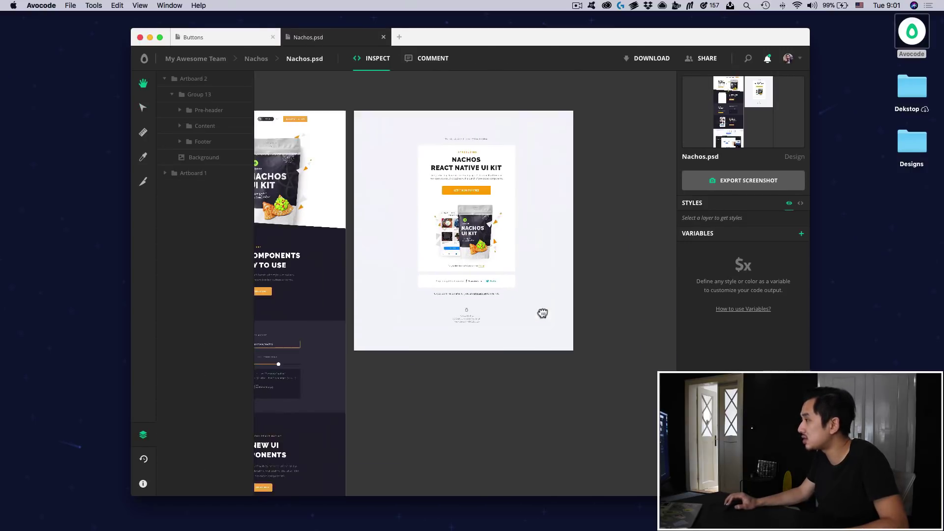
{"action": "scroll", "coordinate": [540, 312], "scroll_direction": "left", "scroll_amount": 8}
{"action": "scroll", "coordinate": [464, 305], "scroll_direction": "down", "scroll_amount": 5}
{"action": "scroll", "coordinate": [464, 305], "scroll_direction": "left", "scroll_amount": 4}
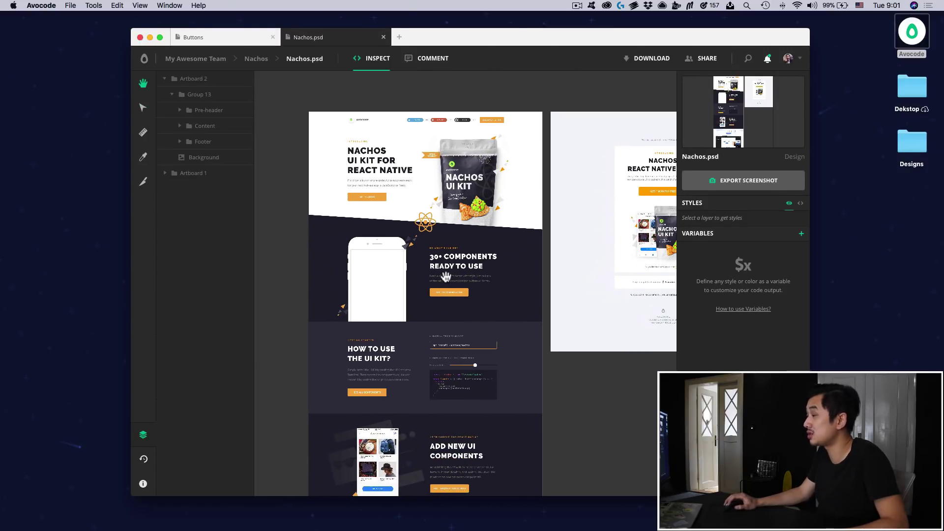
{"action": "scroll", "coordinate": [442, 290], "scroll_direction": "up", "scroll_amount": 3}
{"action": "scroll", "coordinate": [442, 290], "scroll_direction": "right", "scroll_amount": 4}
{"action": "scroll", "coordinate": [430, 293], "scroll_direction": "down", "scroll_amount": 5}
{"action": "scroll", "coordinate": [418, 305], "scroll_direction": "left", "scroll_amount": 3}
{"action": "scroll", "coordinate": [393, 319], "scroll_direction": "up", "scroll_amount": 6}
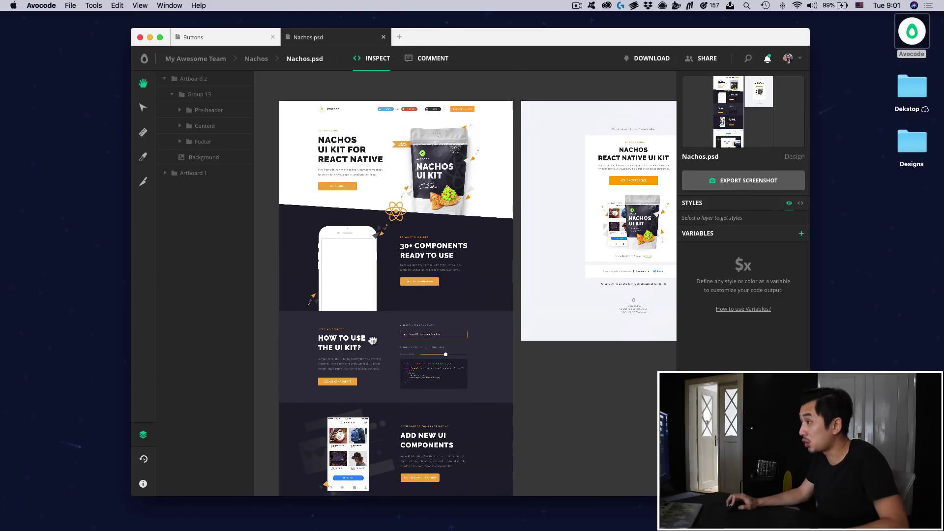
{"action": "scroll", "coordinate": [372, 336], "scroll_direction": "down", "scroll_amount": 2}
{"action": "scroll", "coordinate": [372, 337], "scroll_direction": "left", "scroll_amount": 5}
{"action": "scroll", "coordinate": [366, 351], "scroll_direction": "right", "scroll_amount": 4}
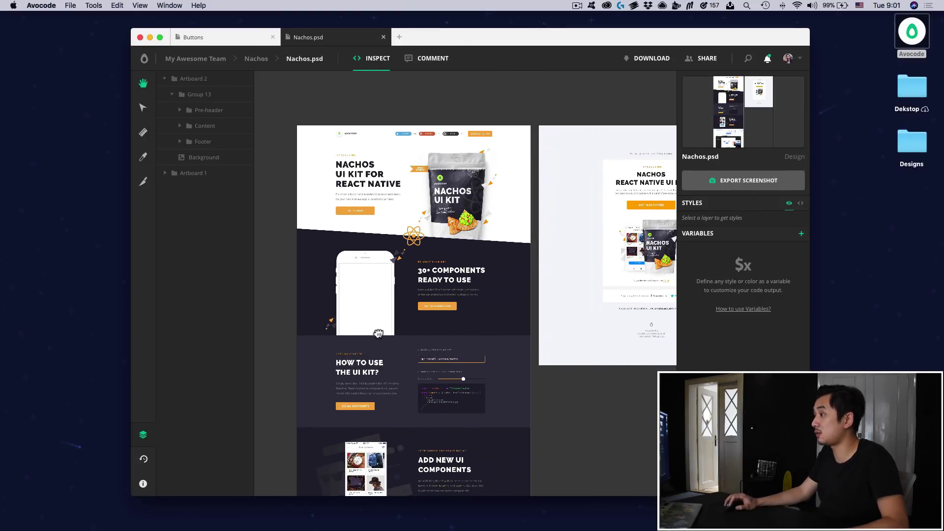
- Inspect the phone screen rectangle, Rectangle 21, using the Select tool
{"action": "scroll", "coordinate": [374, 363], "scroll_direction": "up", "scroll_amount": 1}
{"action": "scroll", "coordinate": [374, 364], "scroll_direction": "left", "scroll_amount": 3}
{"action": "scroll", "coordinate": [360, 359], "scroll_direction": "down", "scroll_amount": 2}
{"action": "scroll", "coordinate": [360, 358], "scroll_direction": "right", "scroll_amount": 3}
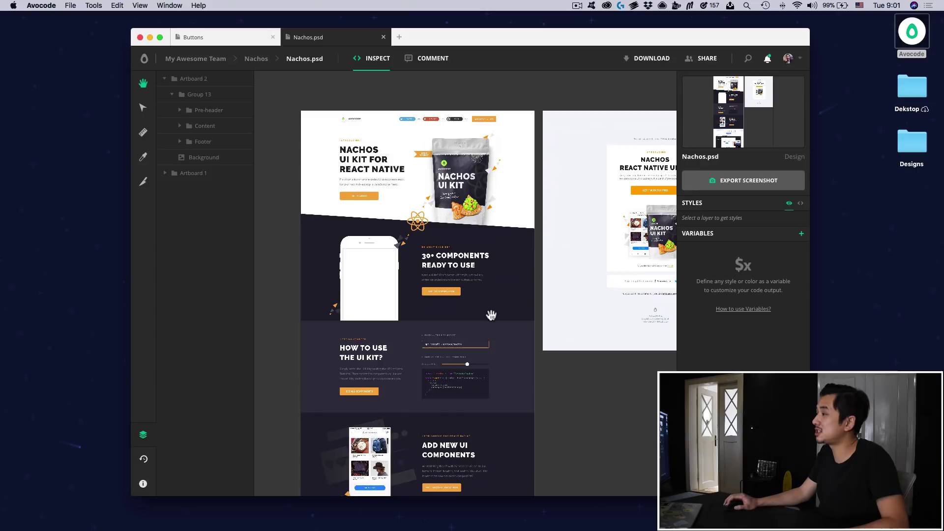
{"action": "scroll", "coordinate": [448, 307], "scroll_direction": "right", "scroll_amount": 4}
{"action": "scroll", "coordinate": [447, 308], "scroll_direction": "down", "scroll_amount": 1}
{"action": "scroll", "coordinate": [443, 315], "scroll_direction": "up", "scroll_amount": 2}
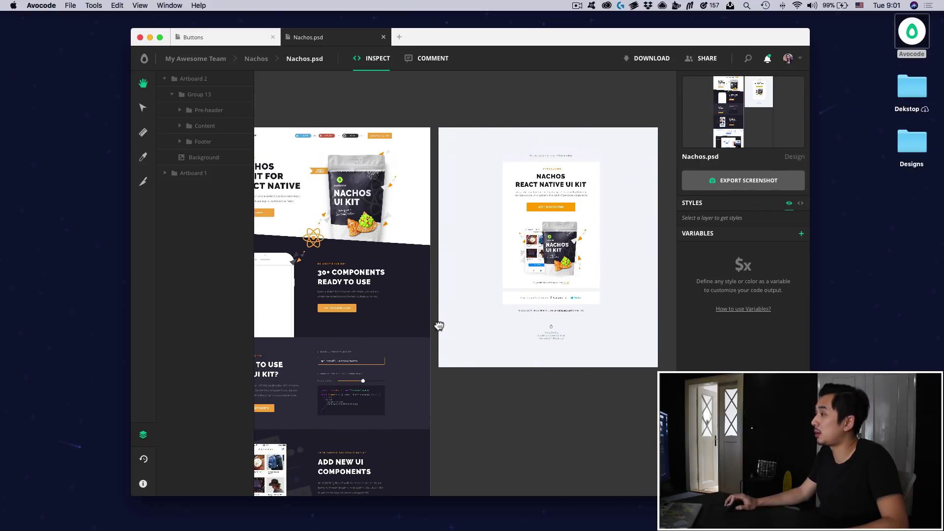
{"action": "scroll", "coordinate": [418, 320], "scroll_direction": "right", "scroll_amount": 5}
{"action": "scroll", "coordinate": [401, 351], "scroll_direction": "up", "scroll_amount": 3}
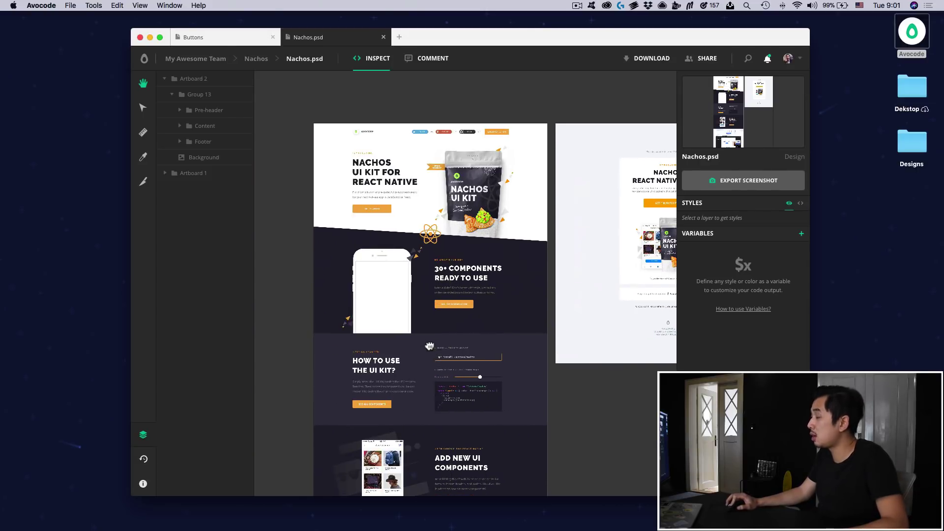
{"action": "scroll", "coordinate": [421, 343], "scroll_direction": "down", "scroll_amount": 1}
{"action": "scroll", "coordinate": [421, 343], "scroll_direction": "right", "scroll_amount": 1}
{"action": "scroll", "coordinate": [421, 343], "scroll_direction": "up", "scroll_amount": 1}
{"action": "key", "text": "v"}
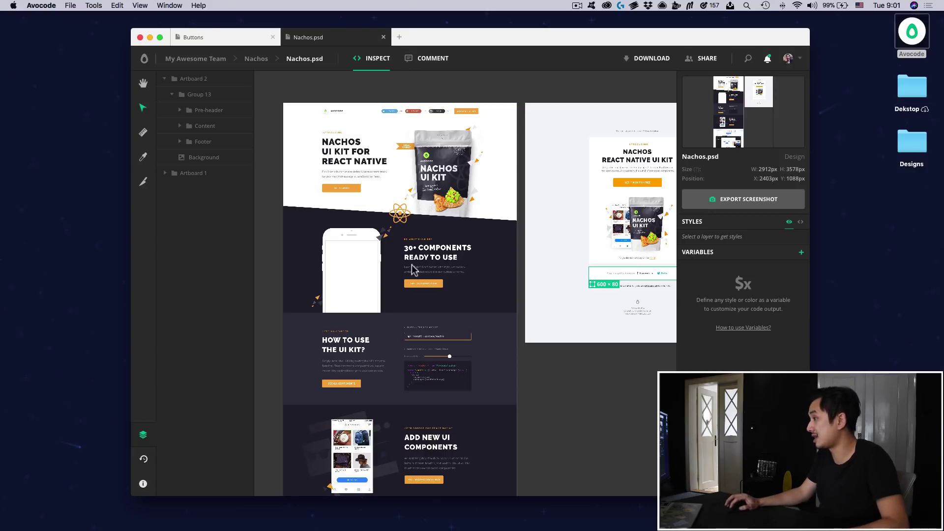
{"action": "left_click", "coordinate": [370, 260]}
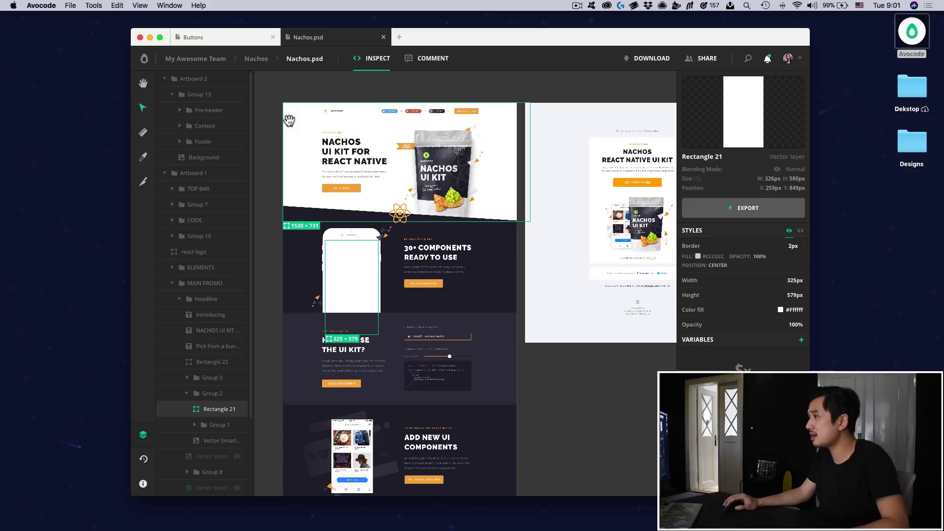